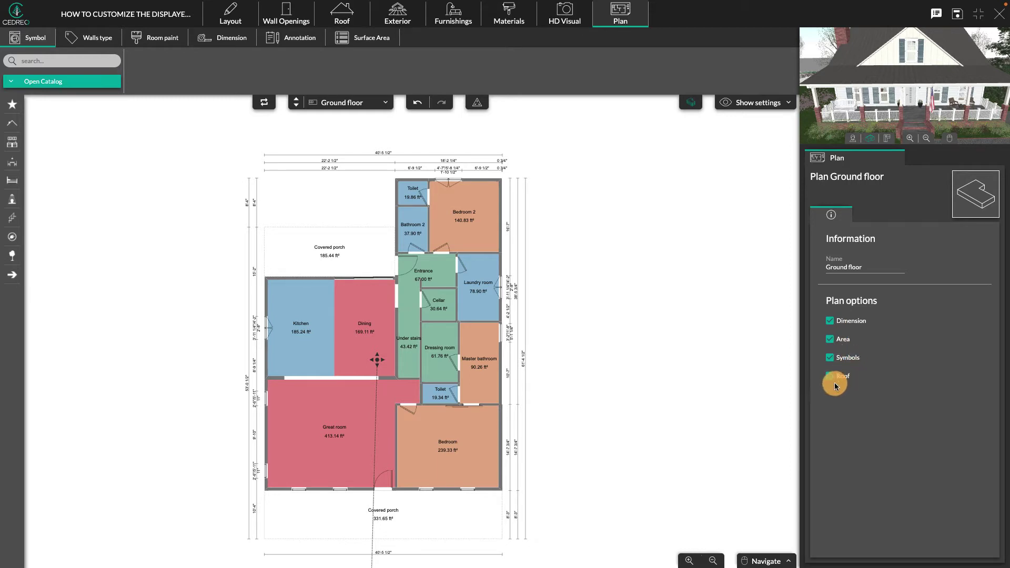
- Hide the room area labels on the ground floor plan, keep dimension lines shown, and list the floors
click(831, 320)
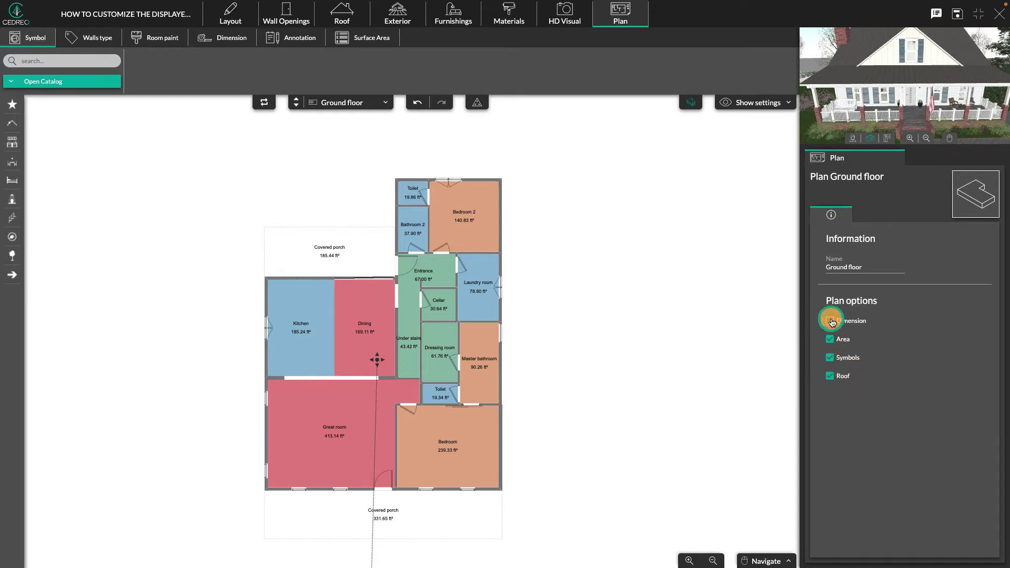
click(831, 320)
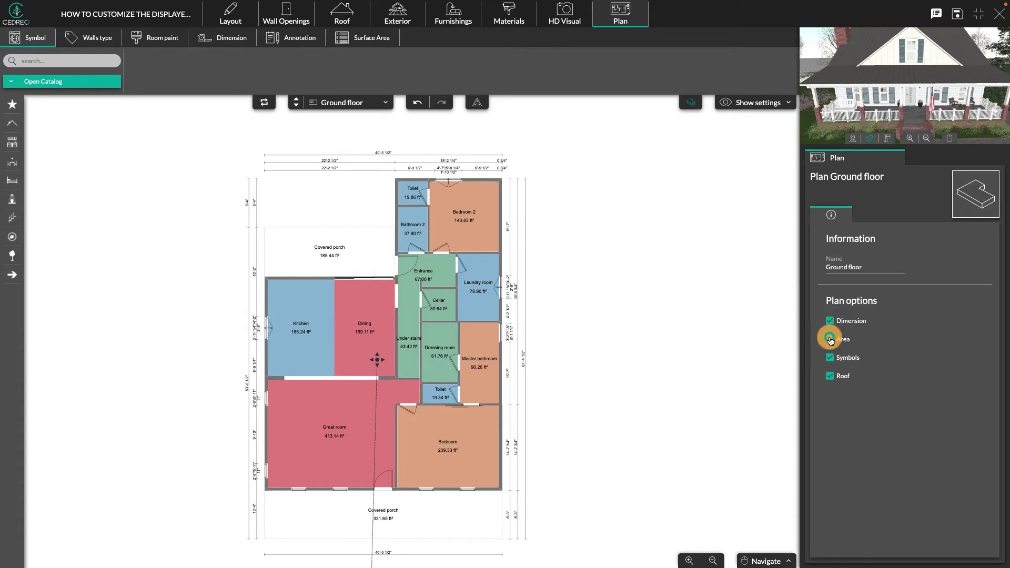
click(831, 340)
click(831, 340)
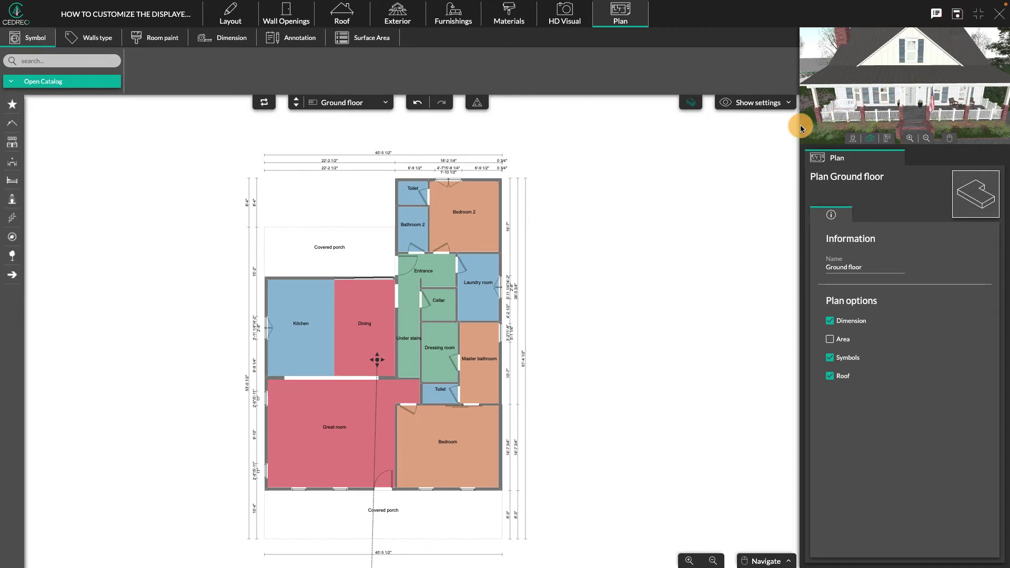
click(386, 102)
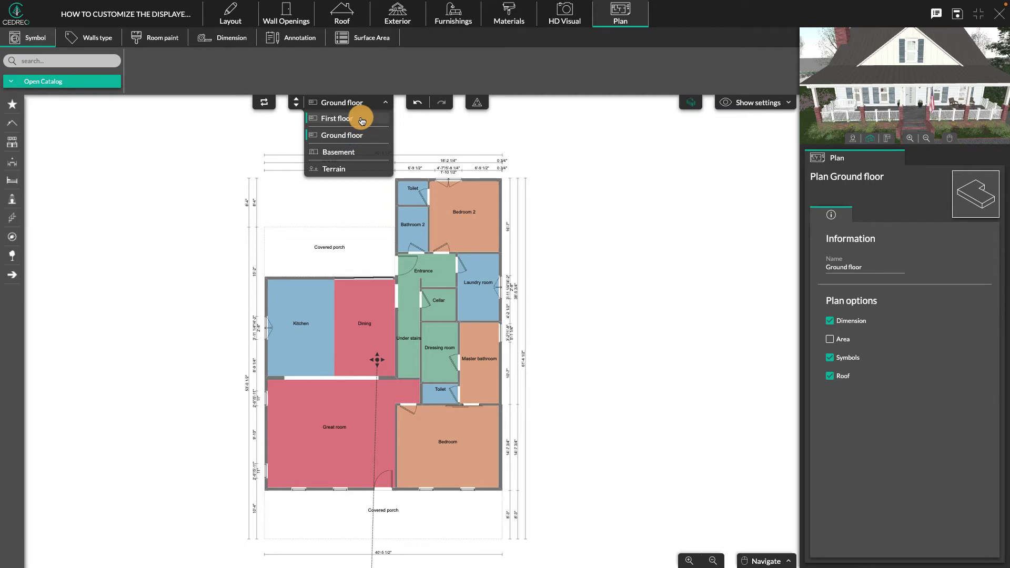
- Select Terrain from the floor list to display the site plan
click(341, 172)
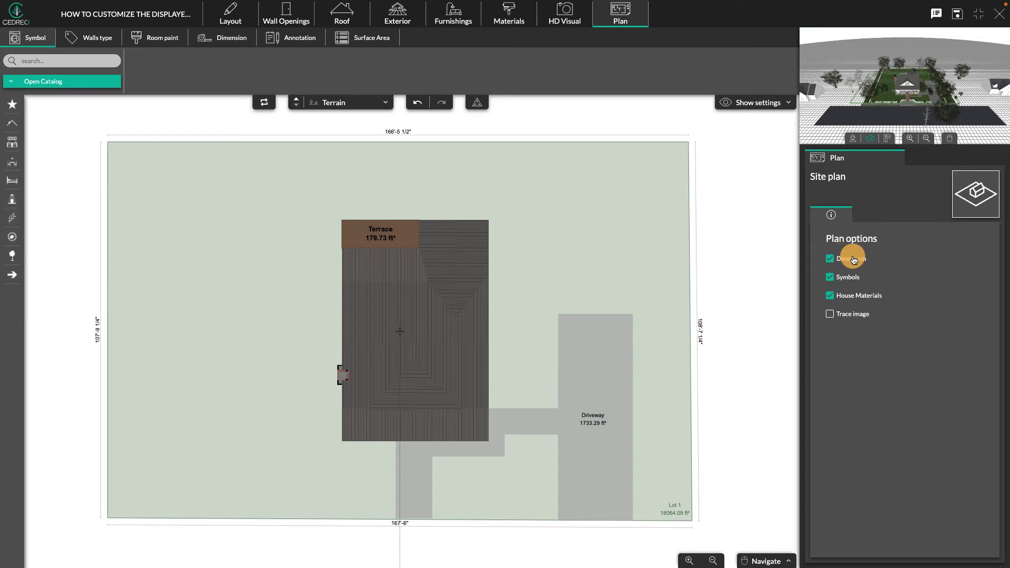
click(832, 297)
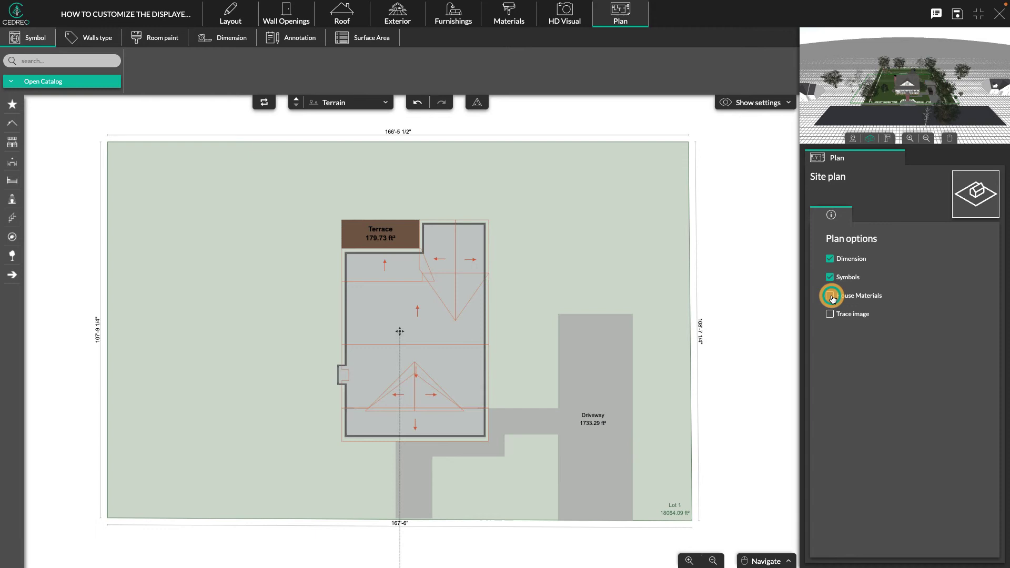
click(831, 296)
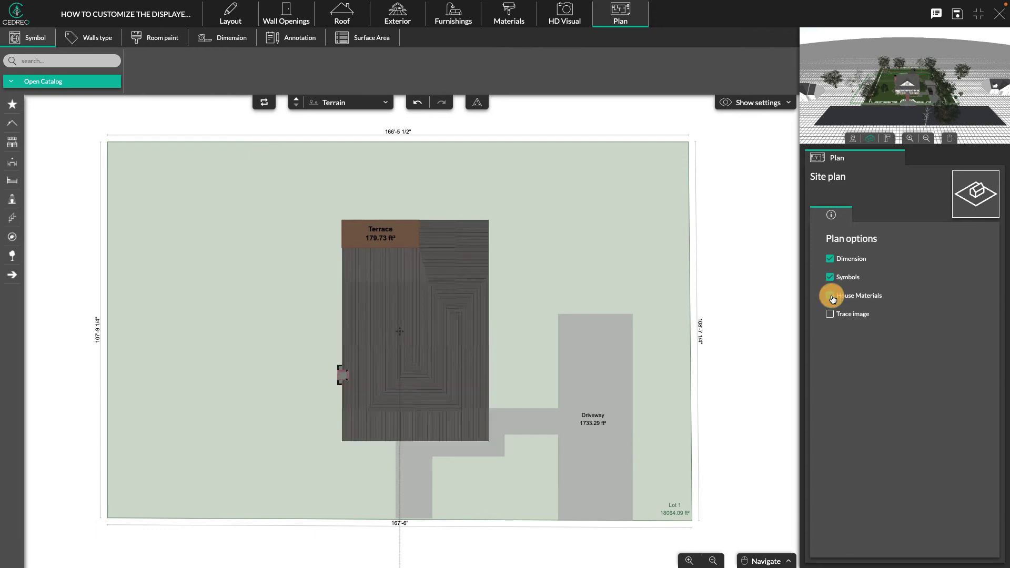